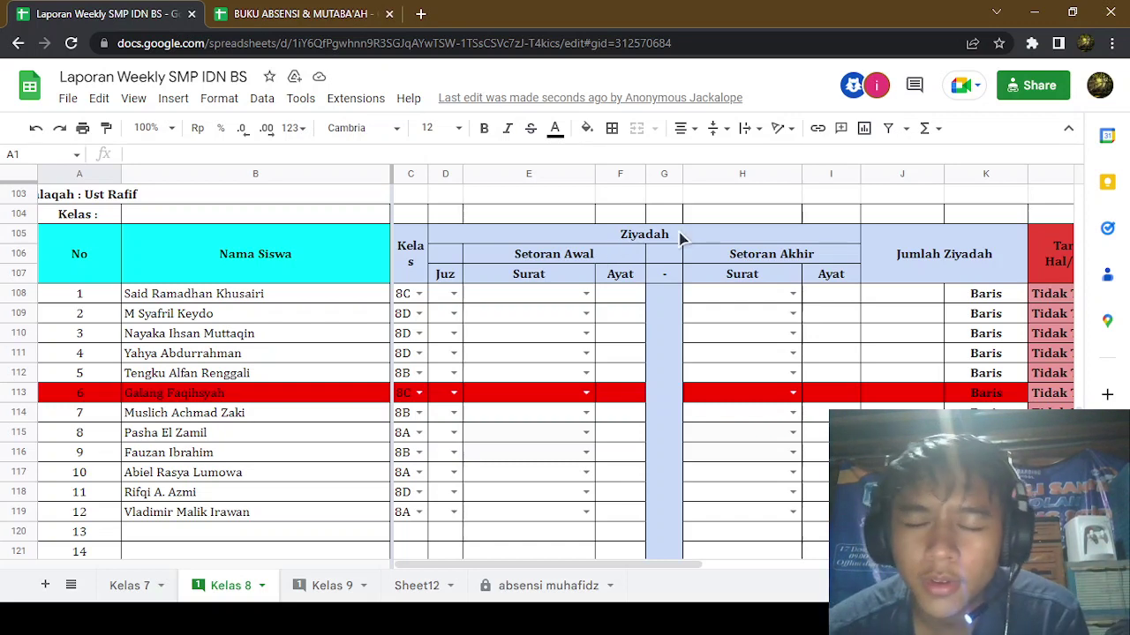
# Translate the Indonesian word 'setoran' in Google Translate, which gives 'deposit'
pyautogui.click(421, 16)
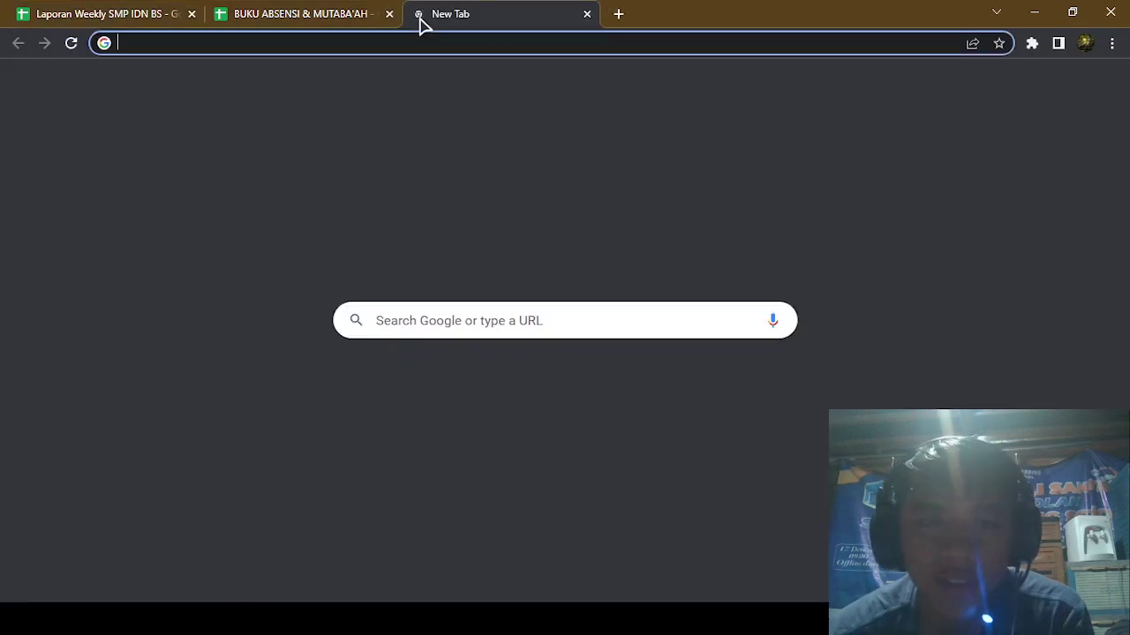
pyautogui.write('tr')
pyautogui.press('Return')
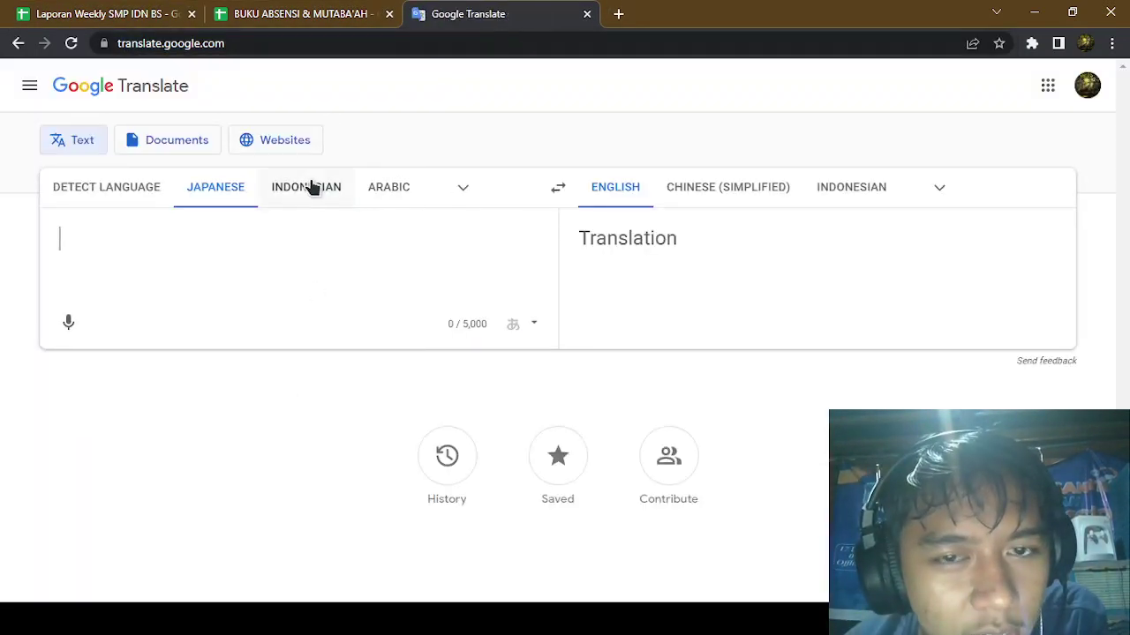
pyautogui.click(310, 185)
pyautogui.write('setoran')
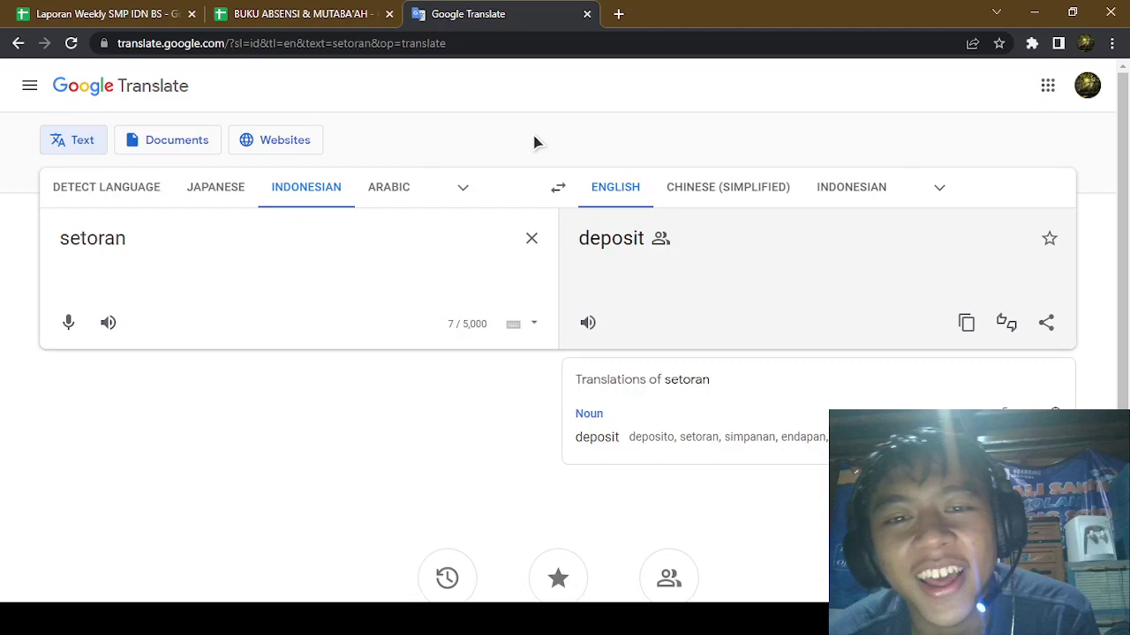
pyautogui.click(532, 238)
pyautogui.hotkey('ctrl', '1')
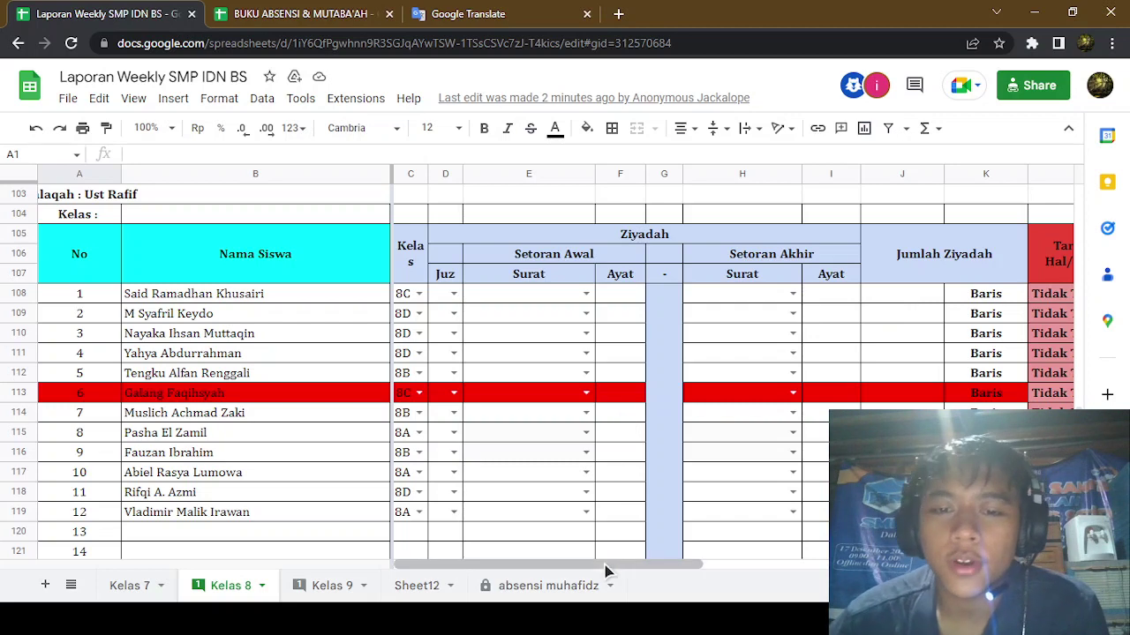
pyautogui.moveTo(605, 572); pyautogui.dragTo(950, 566)
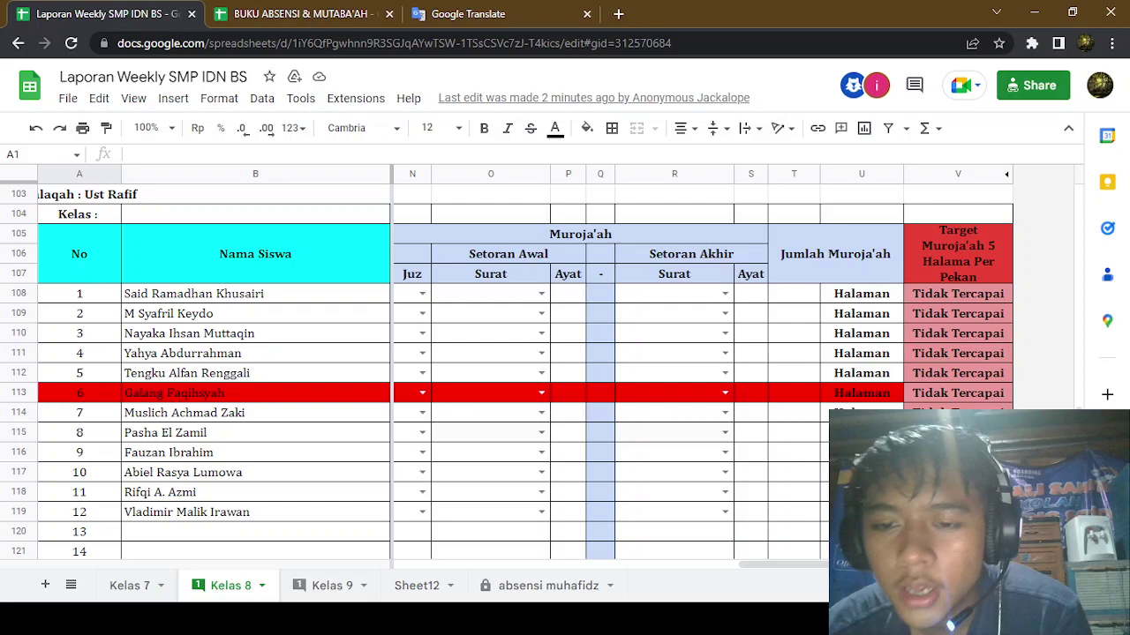
pyautogui.moveTo(779, 566)
pyautogui.mouseDown()
pyautogui.moveTo(725, 566)
pyautogui.moveTo(781, 565)
pyautogui.mouseUp()
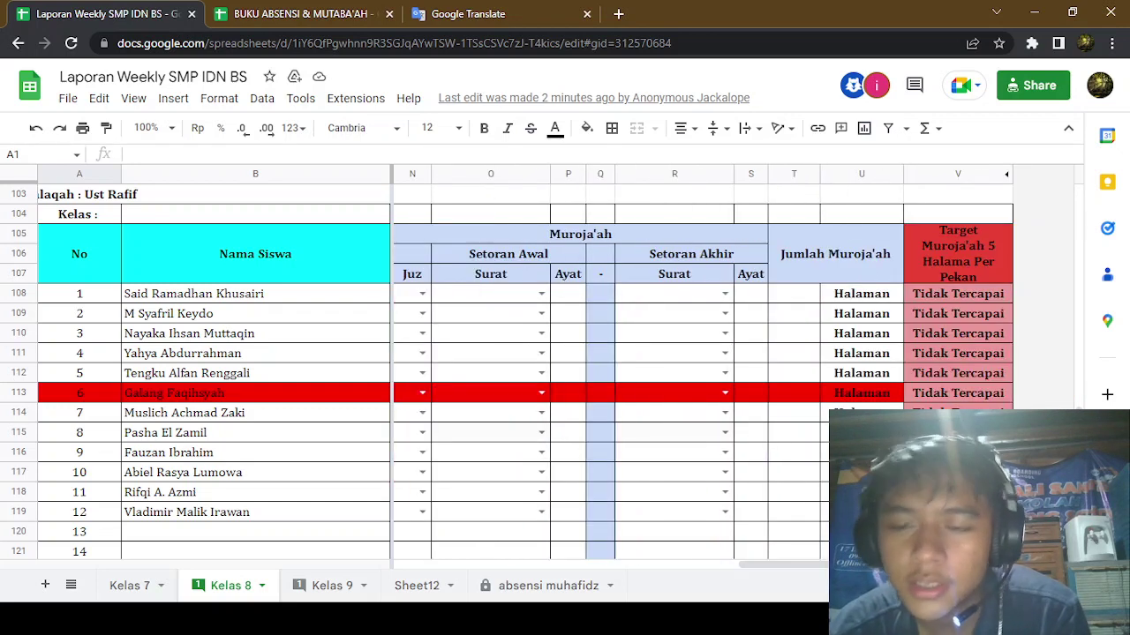
pyautogui.moveTo(781, 565); pyautogui.dragTo(837, 565)
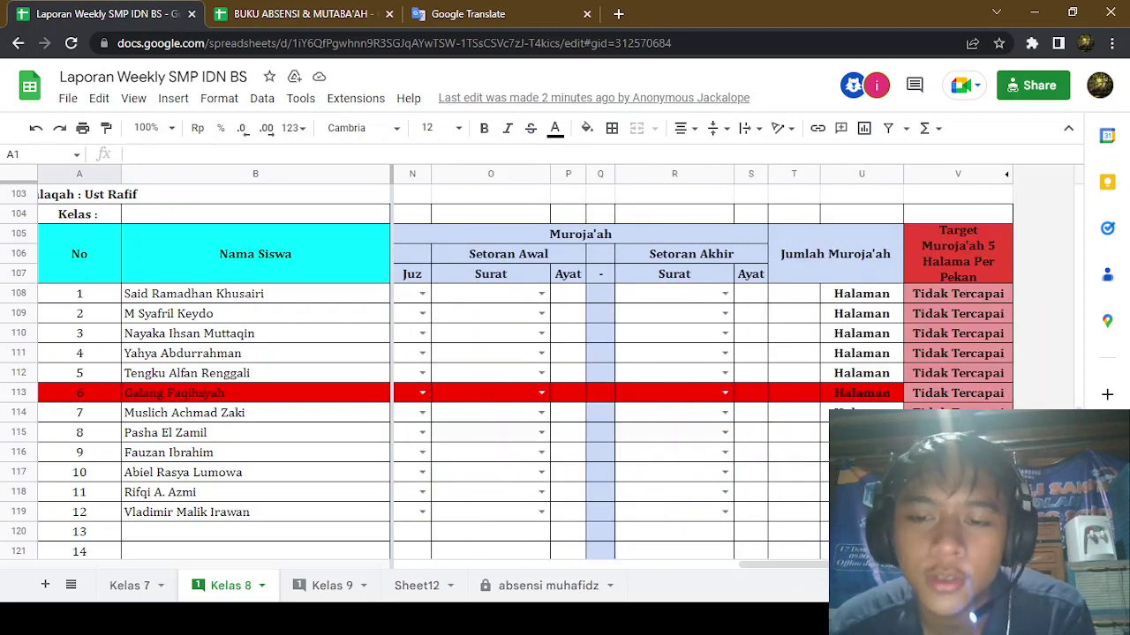
pyautogui.moveTo(781, 566); pyautogui.dragTo(575, 556)
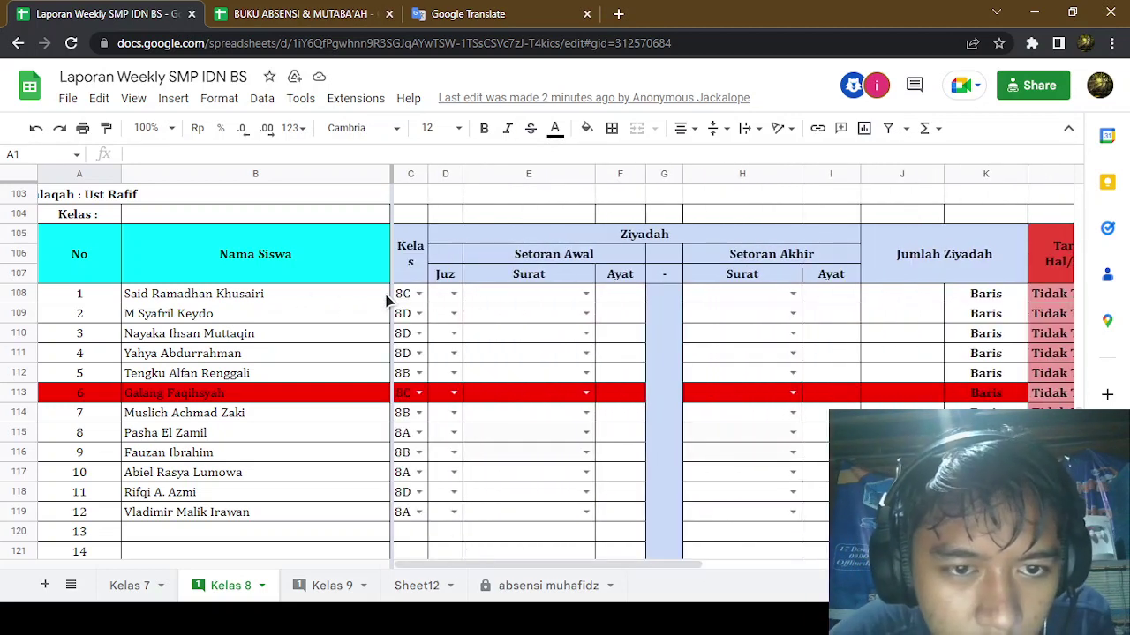
# Set the first student's starting Juz in D108 to 2
pyautogui.click(452, 296)
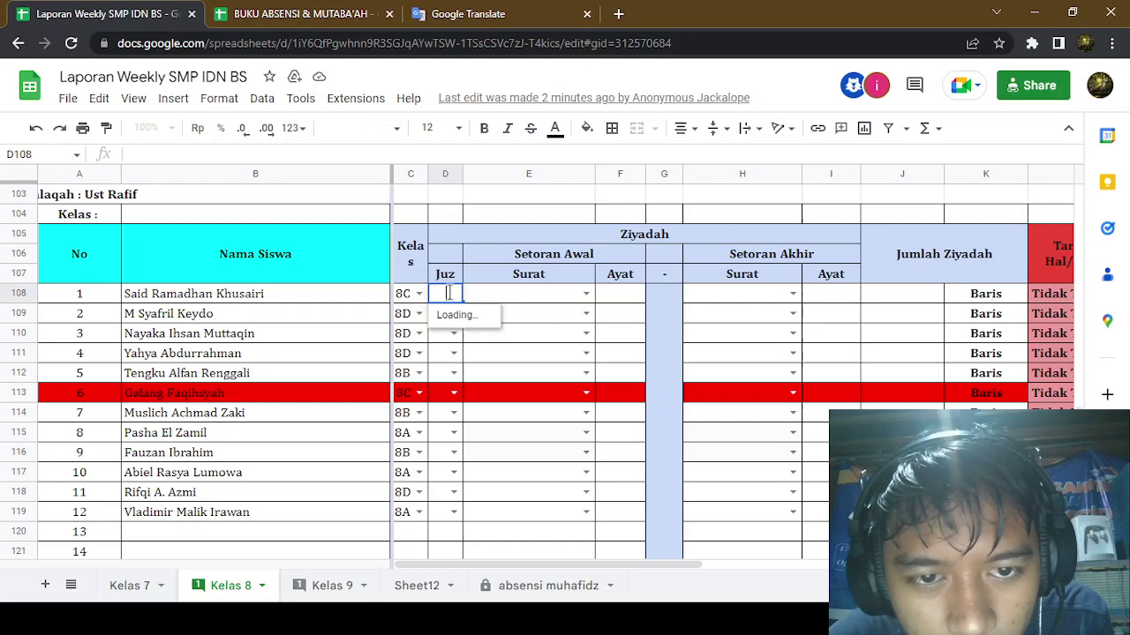
pyautogui.click(505, 301)
pyautogui.click(453, 295)
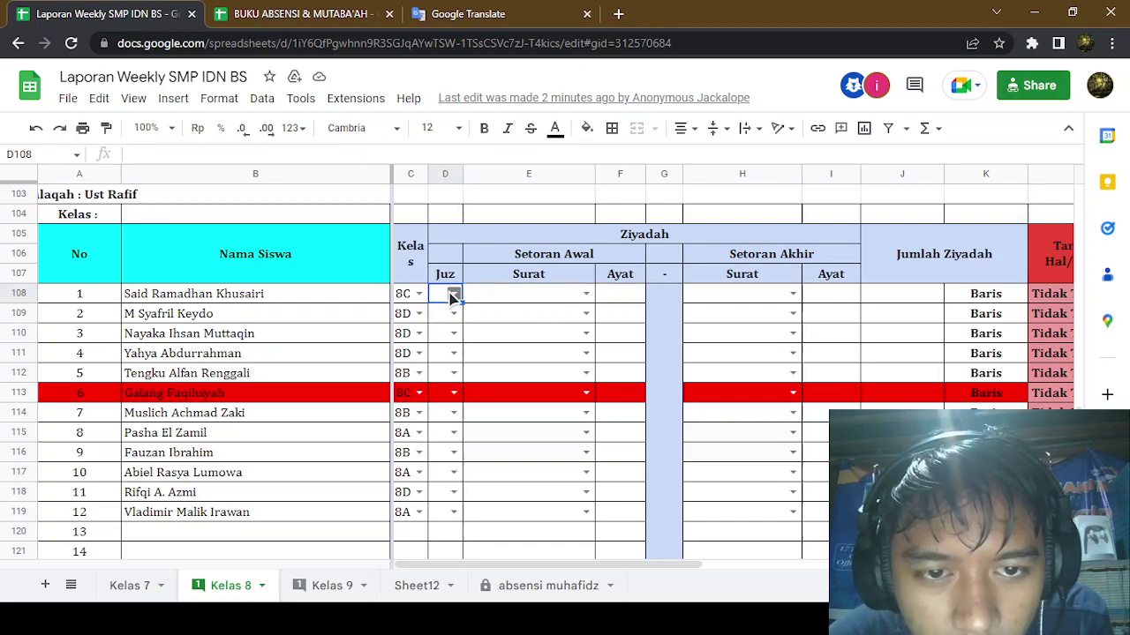
pyautogui.click(459, 429)
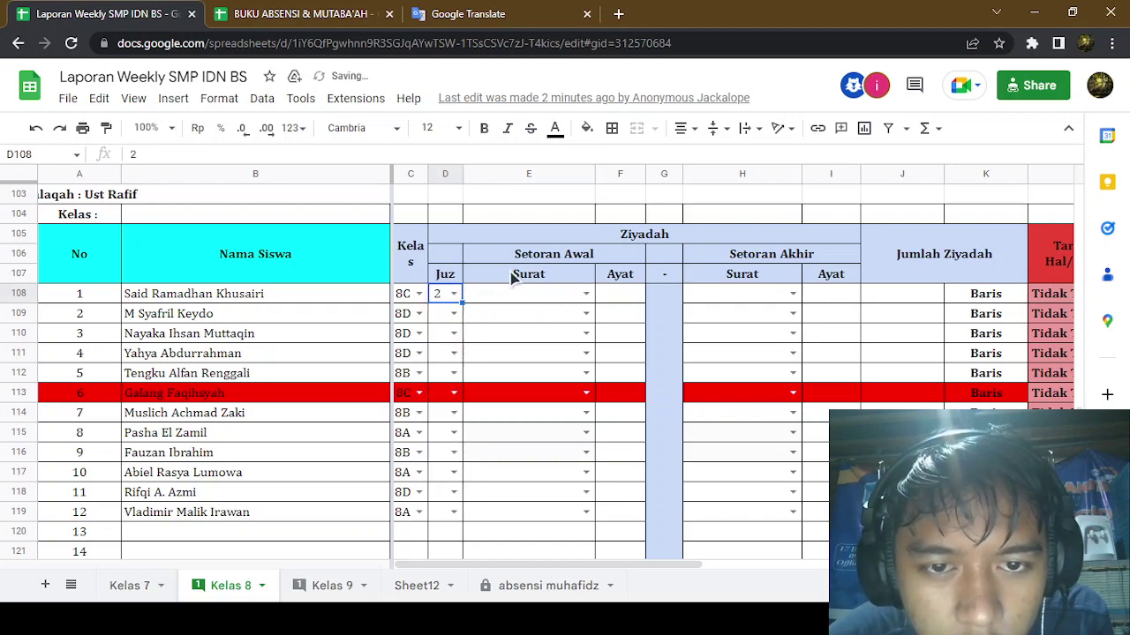
pyautogui.click(556, 299)
# Choose '2. Al Baqarah' as the starting Surat in E108
pyautogui.click(585, 294)
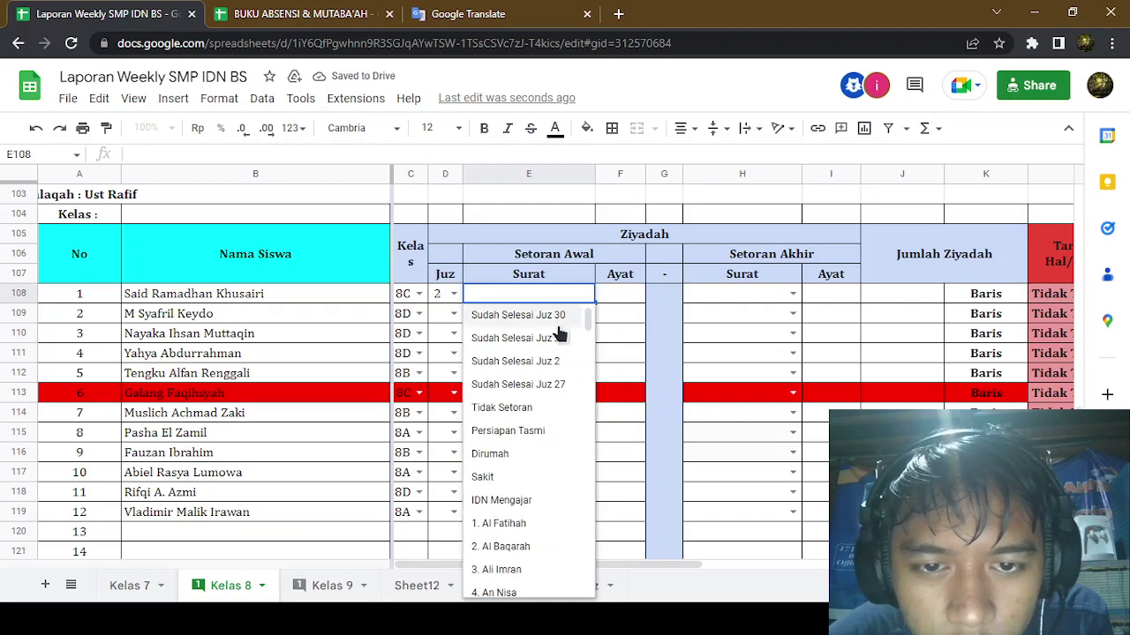
pyautogui.scroll(-3, 487, 465)
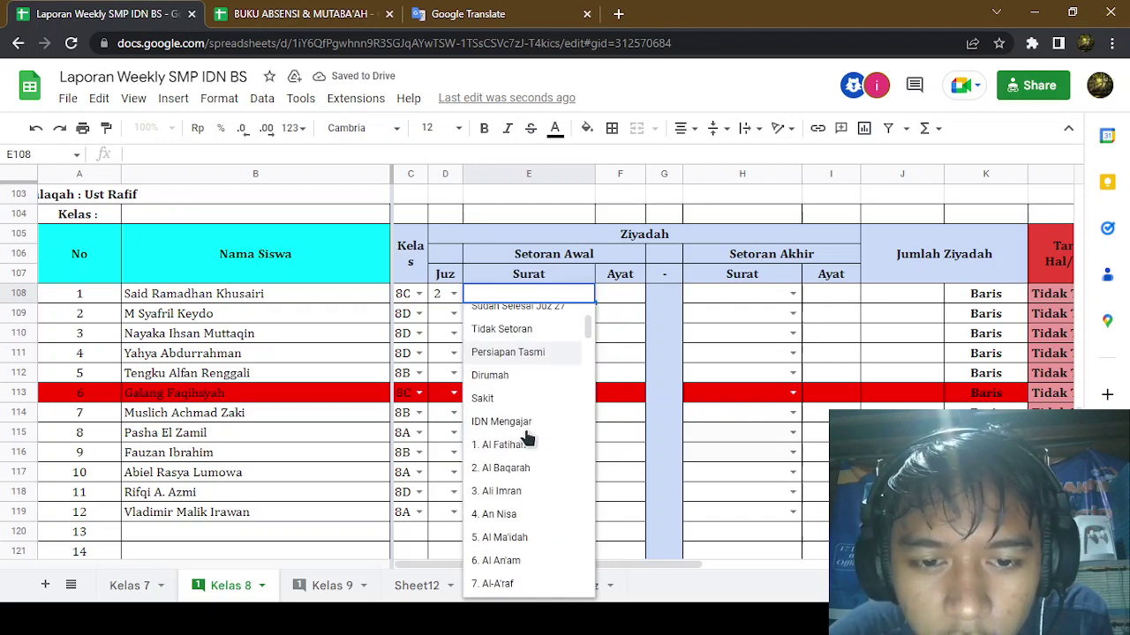
pyautogui.click(533, 465)
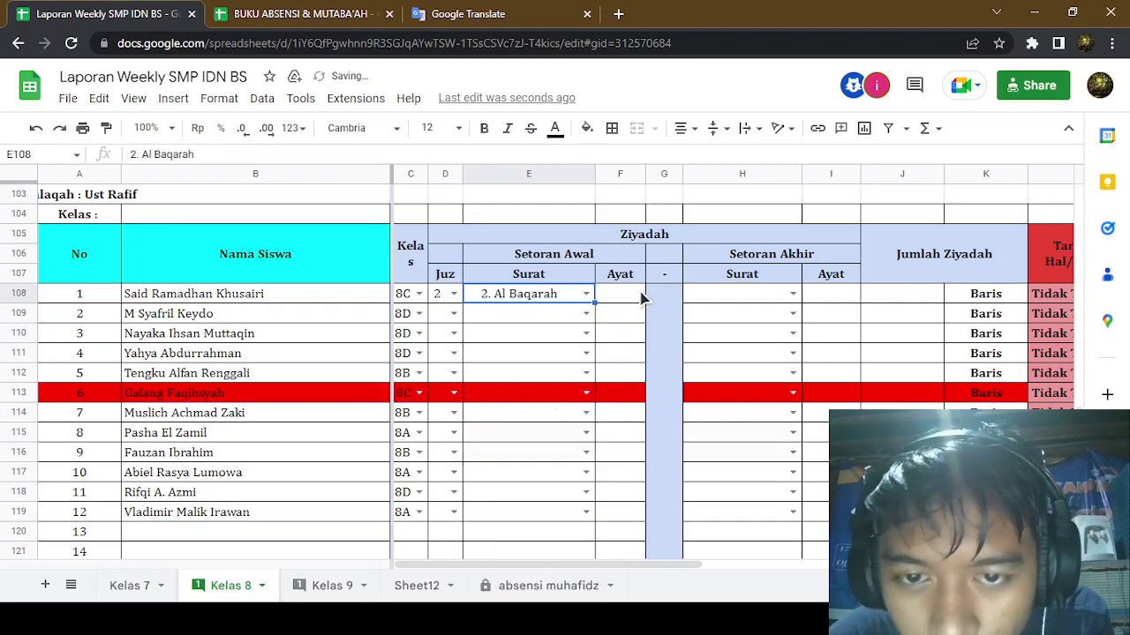
pyautogui.click(640, 297)
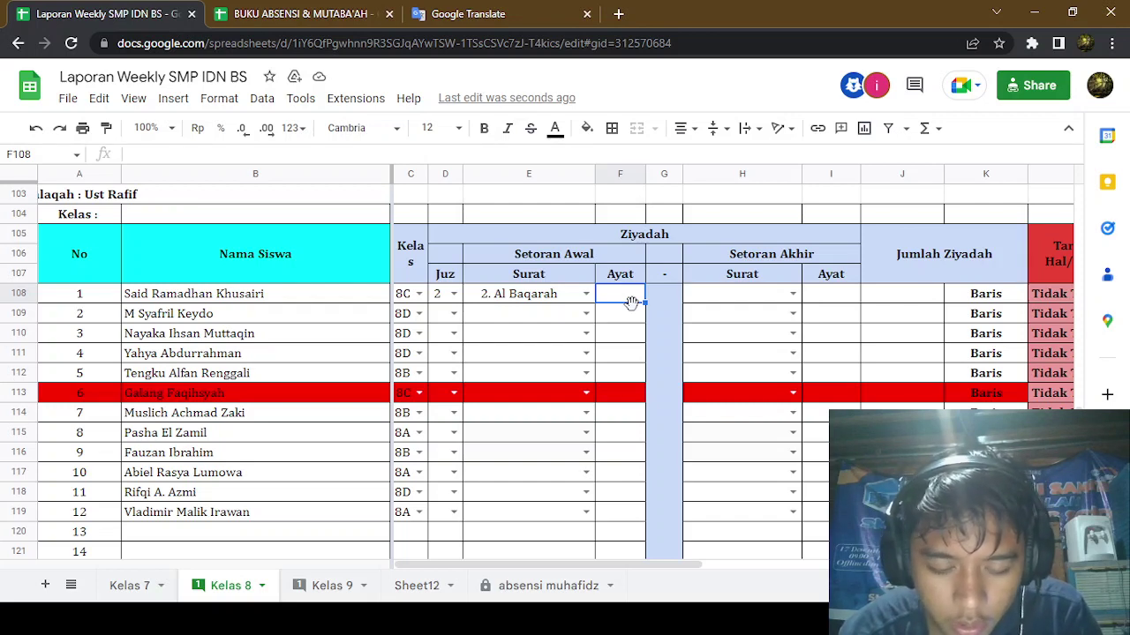
pyautogui.hotkey('ctrl', 'c')
pyautogui.press('Escape')
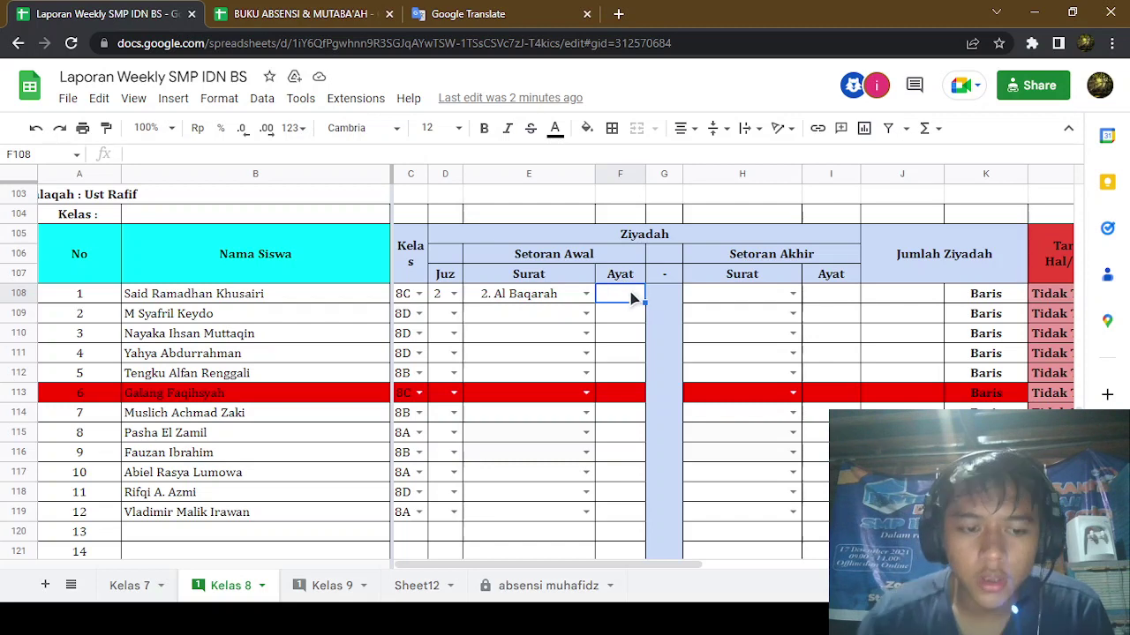
# Enter starting ayat 148, ending surah '2. Al Baqarah' and ending ayat 154
pyautogui.write('148')
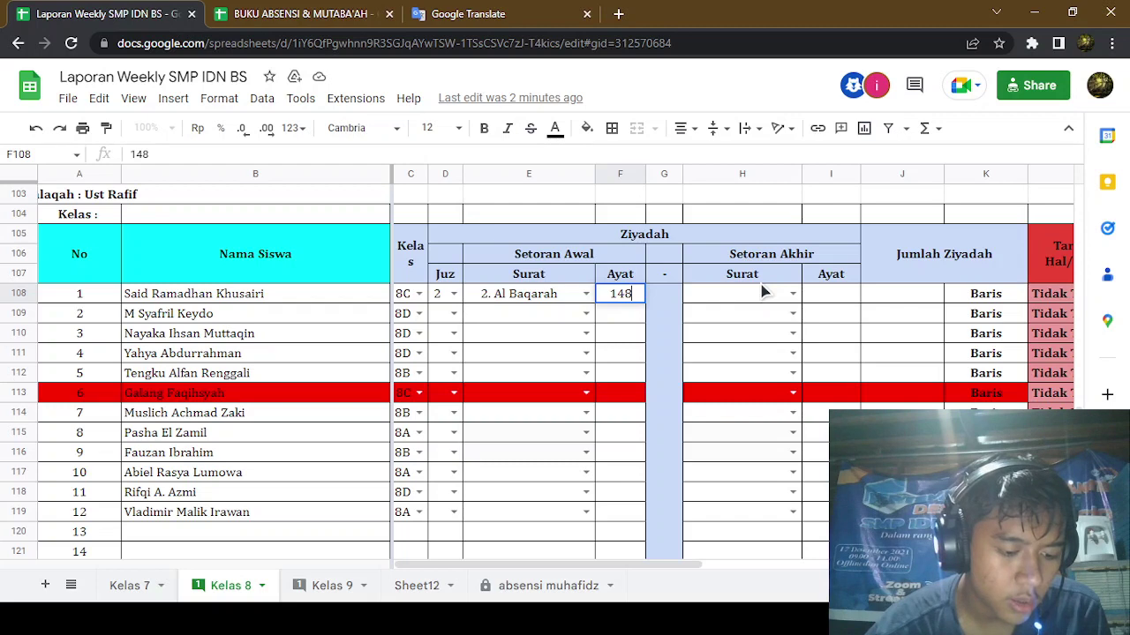
pyautogui.click(792, 293)
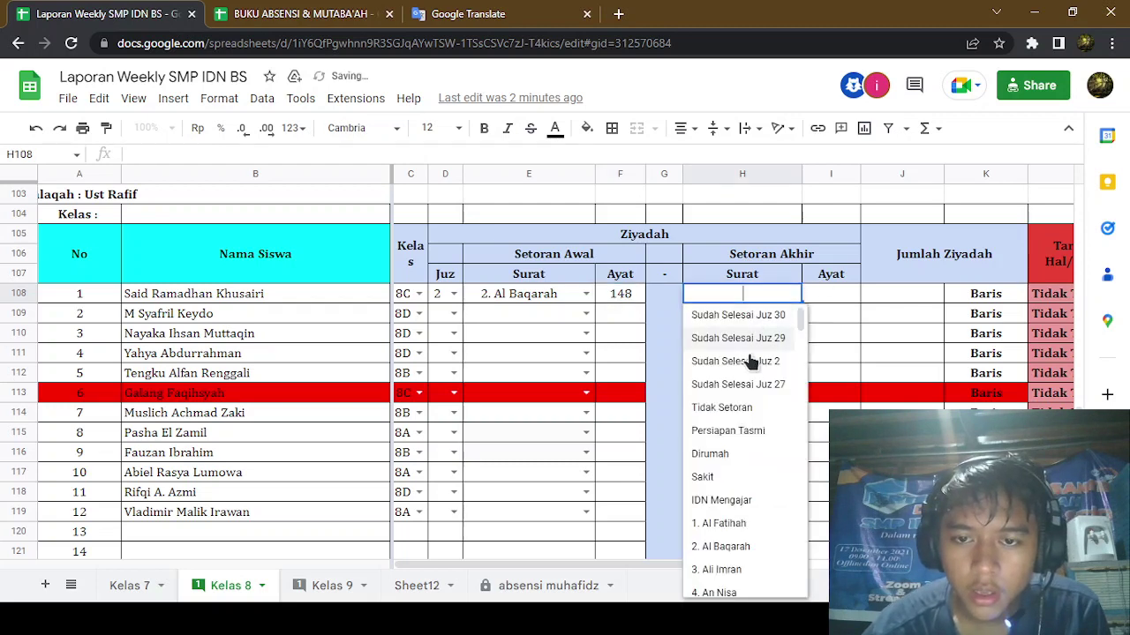
pyautogui.click(741, 546)
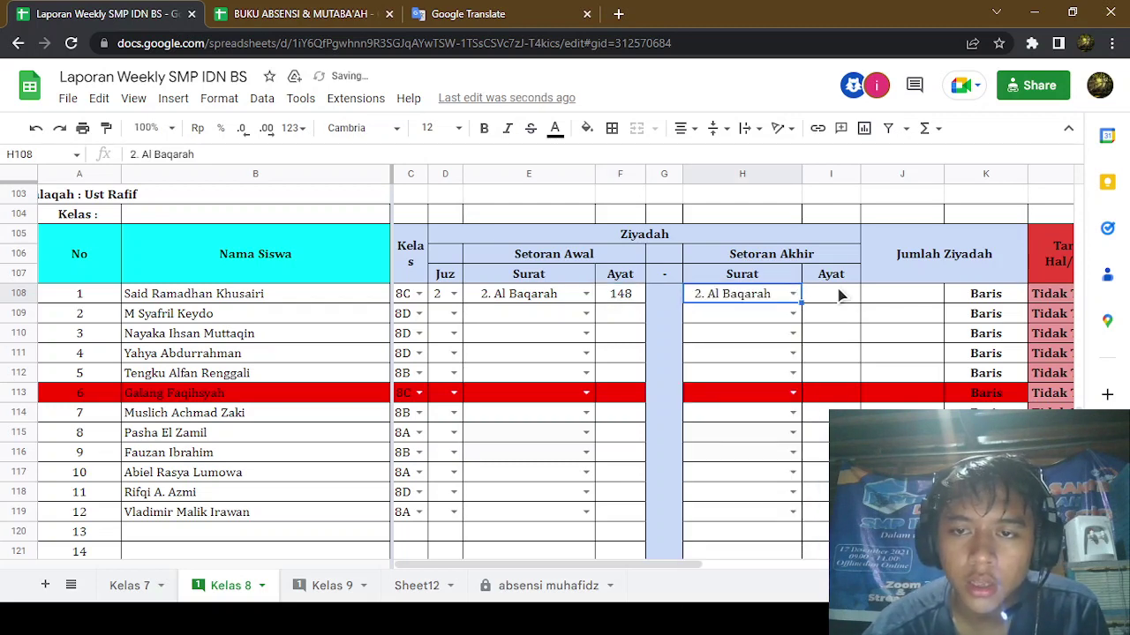
pyautogui.click(838, 294)
pyautogui.write('154')
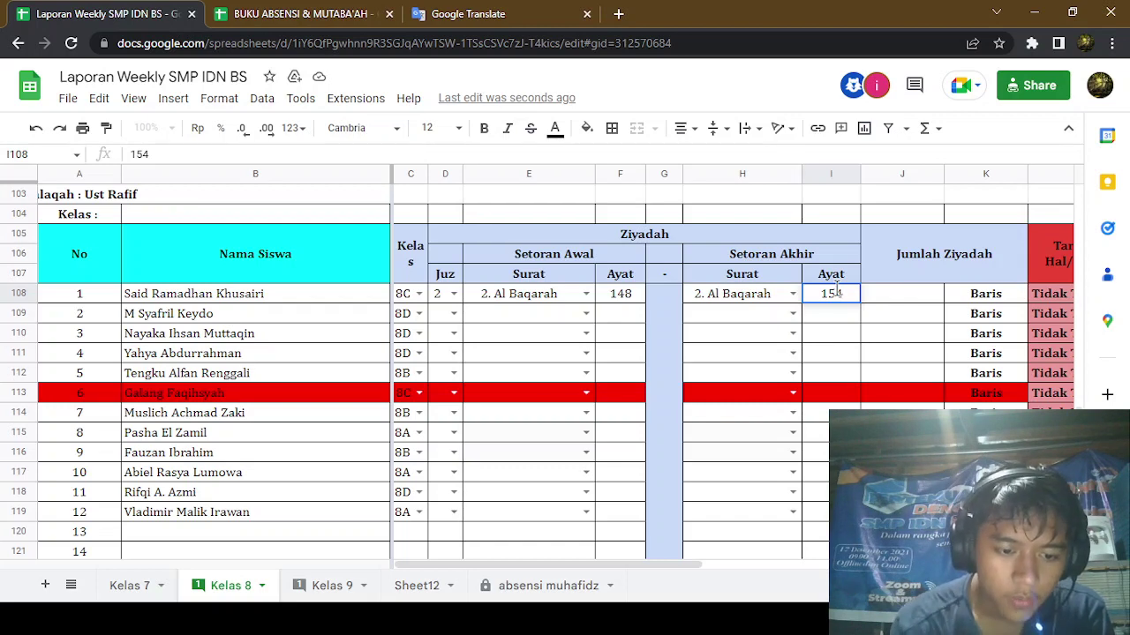
# Enter 15 as the first student's Jumlah Ziyadah in J108
pyautogui.click(913, 298)
pyautogui.write('15')
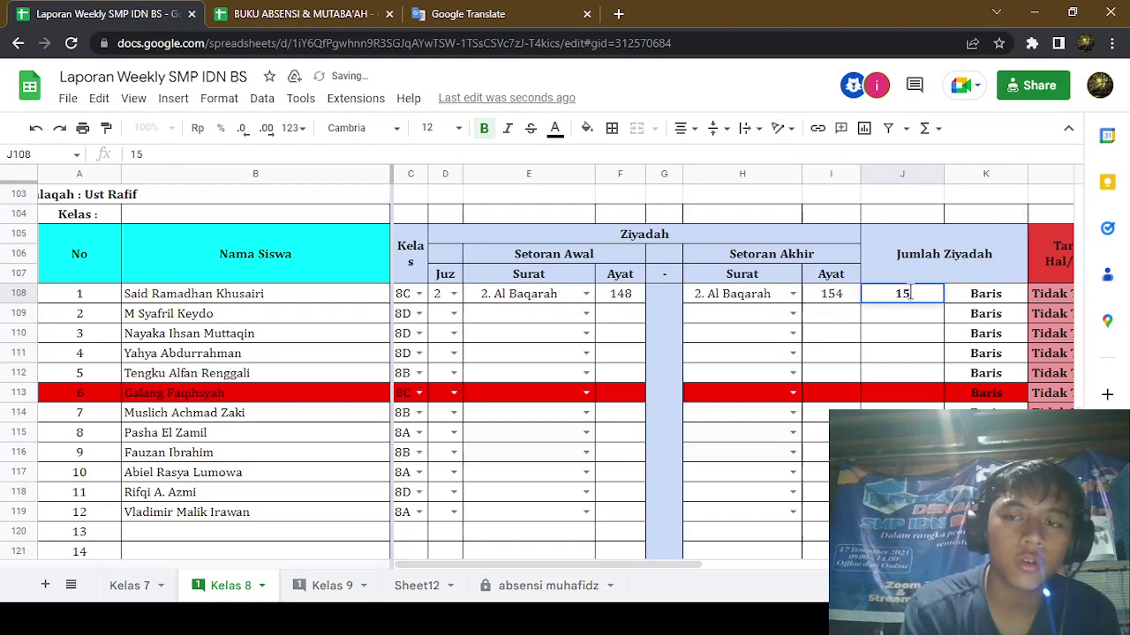
pyautogui.press('Return')
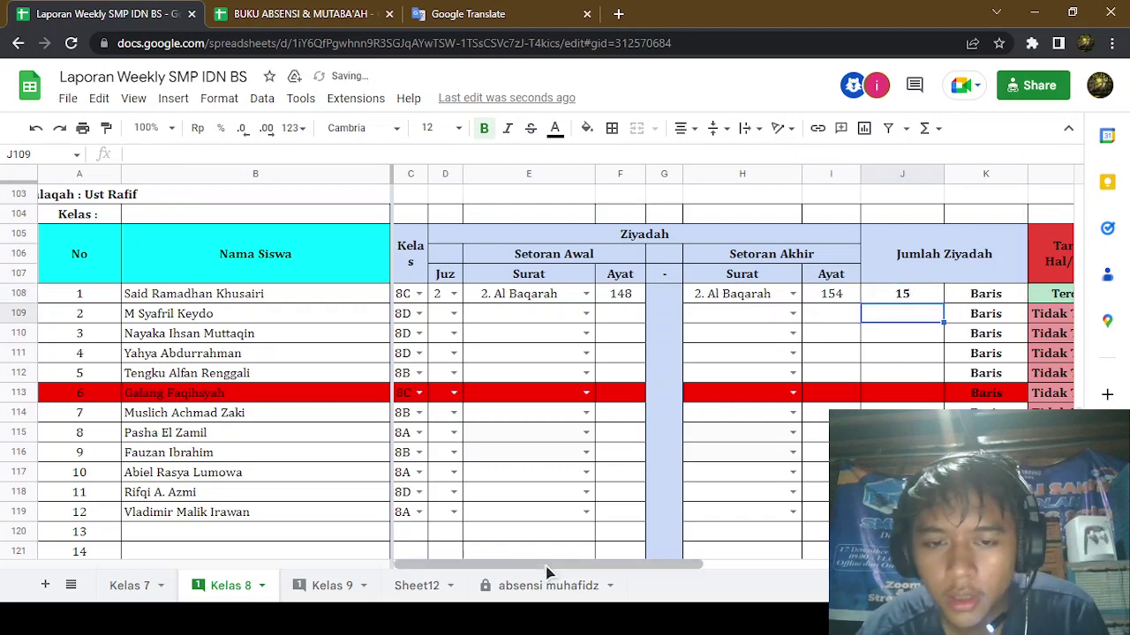
# Mark the weekly Tasmi exam in M108 as Lulus
pyautogui.moveTo(547, 565); pyautogui.dragTo(741, 519)
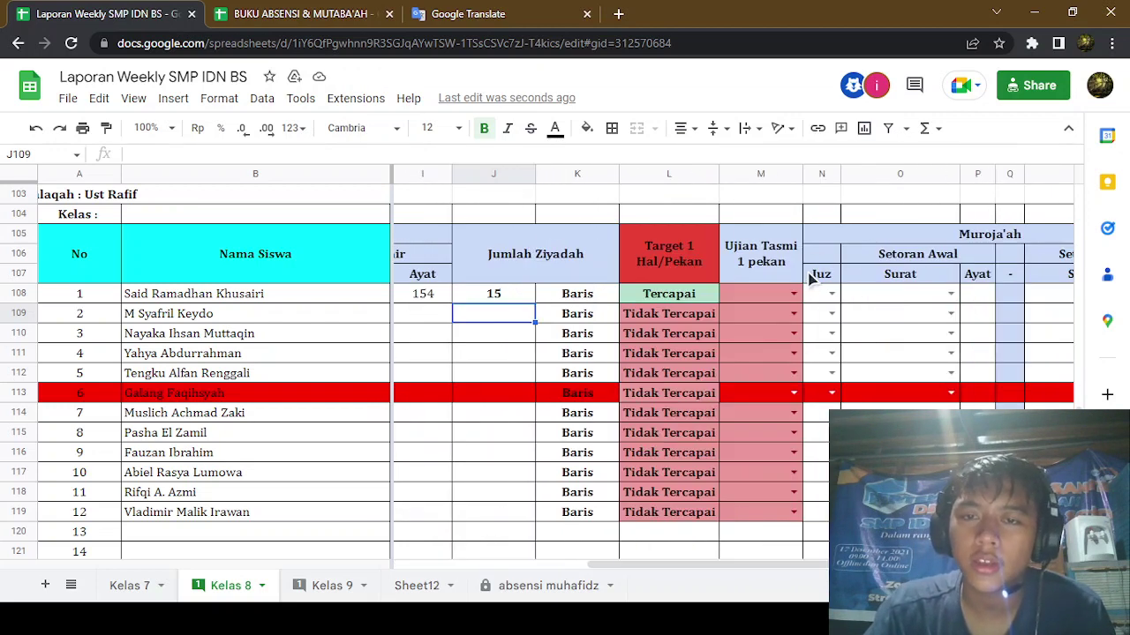
pyautogui.click(796, 295)
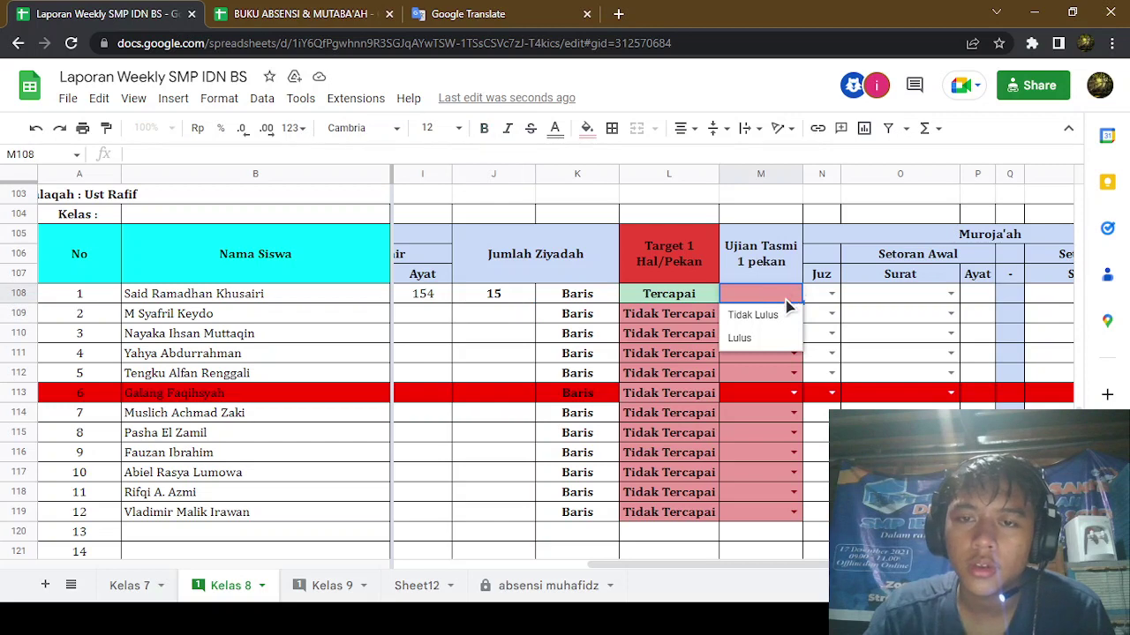
pyautogui.click(750, 340)
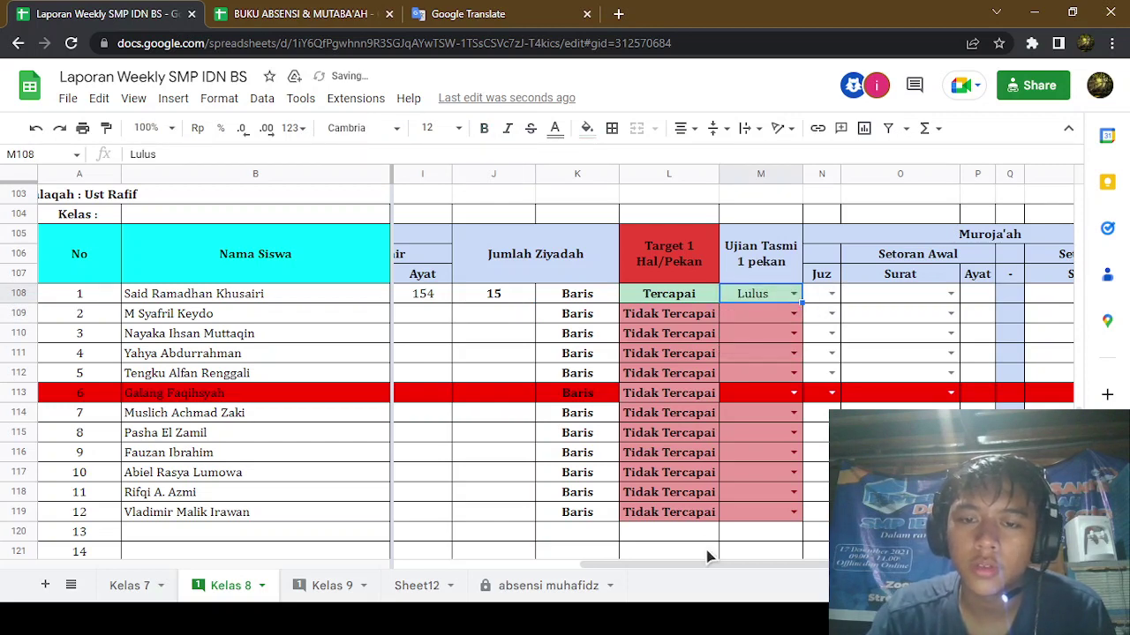
pyautogui.moveTo(712, 564); pyautogui.dragTo(803, 564)
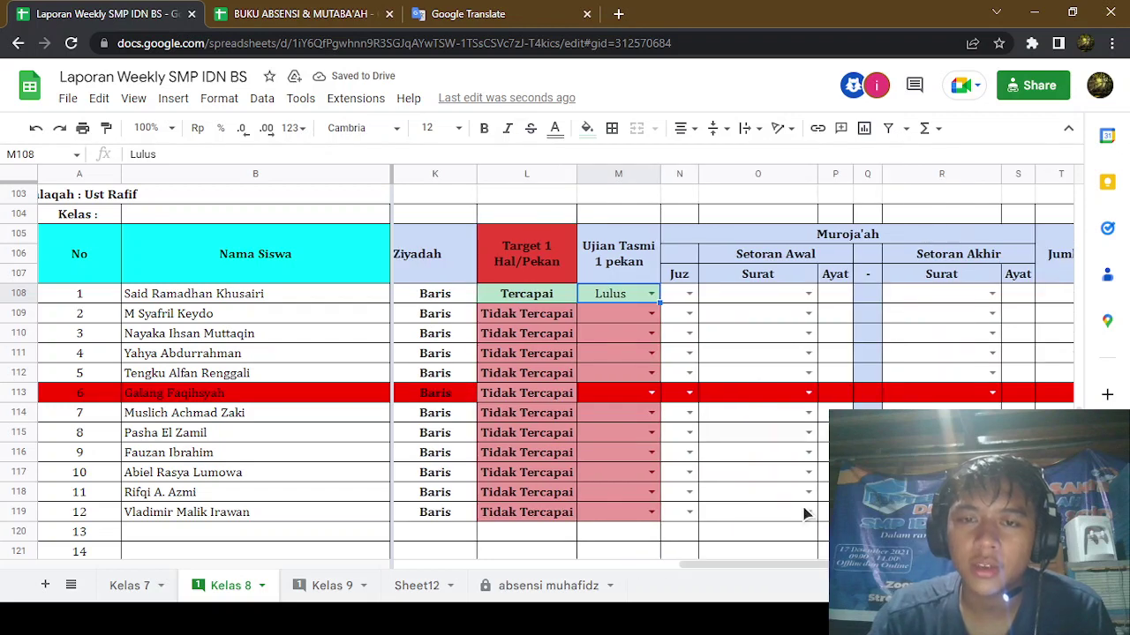
# Set the Muroja'ah start to juz 29, surah '70. Al-Ma'arij', ayat 40
pyautogui.doubleClick(686, 294)
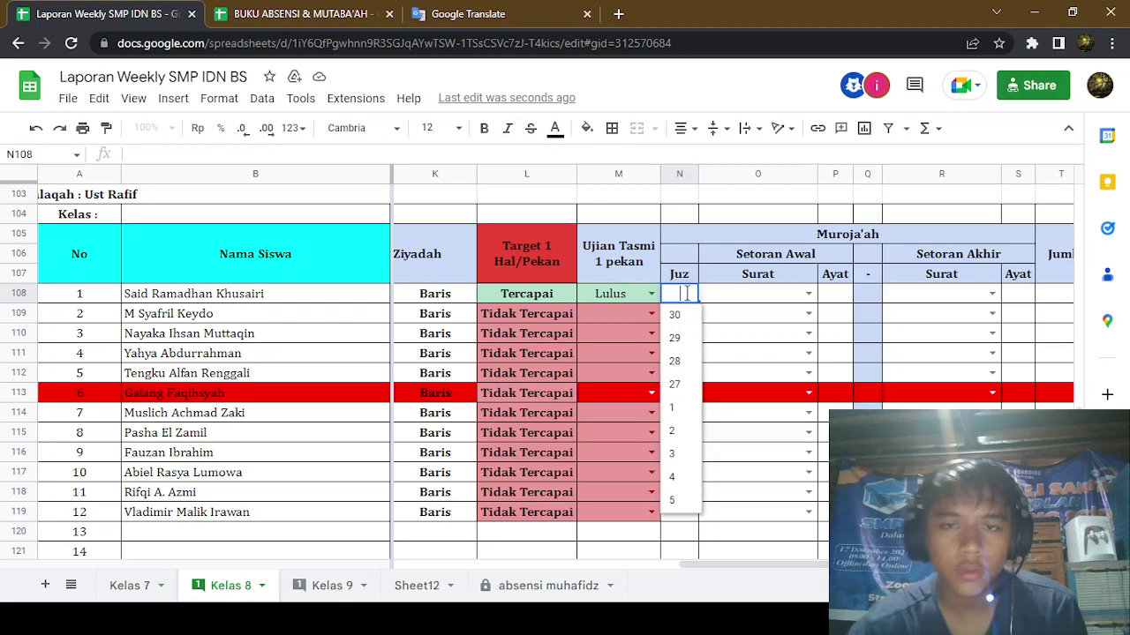
pyautogui.click(809, 295)
pyautogui.scroll(-15, 769, 365)
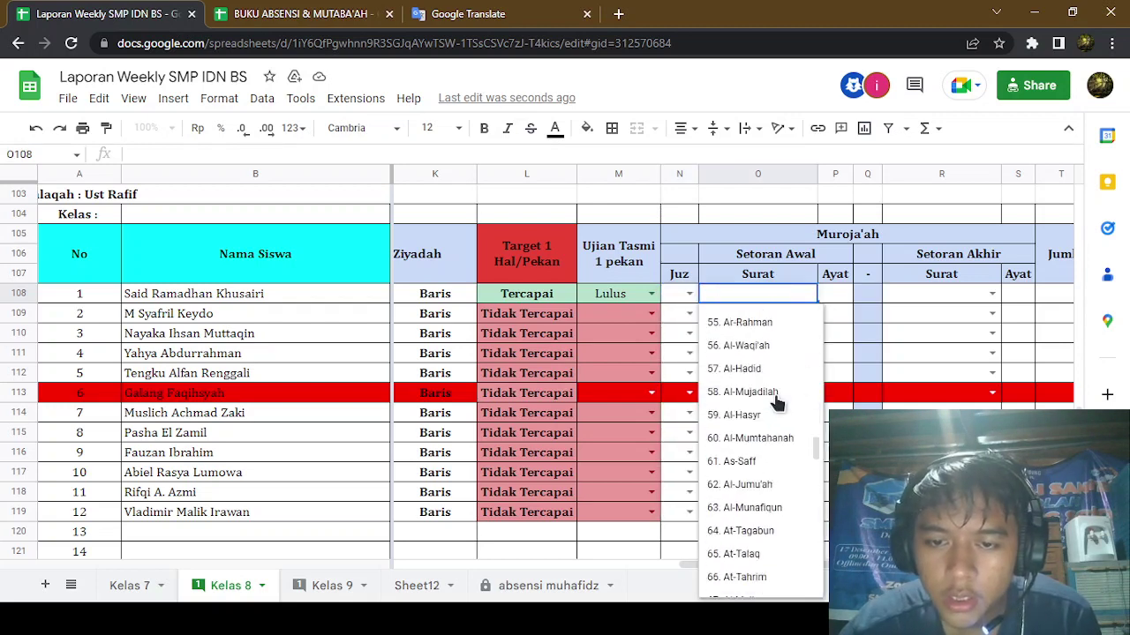
pyautogui.scroll(2, 776, 382)
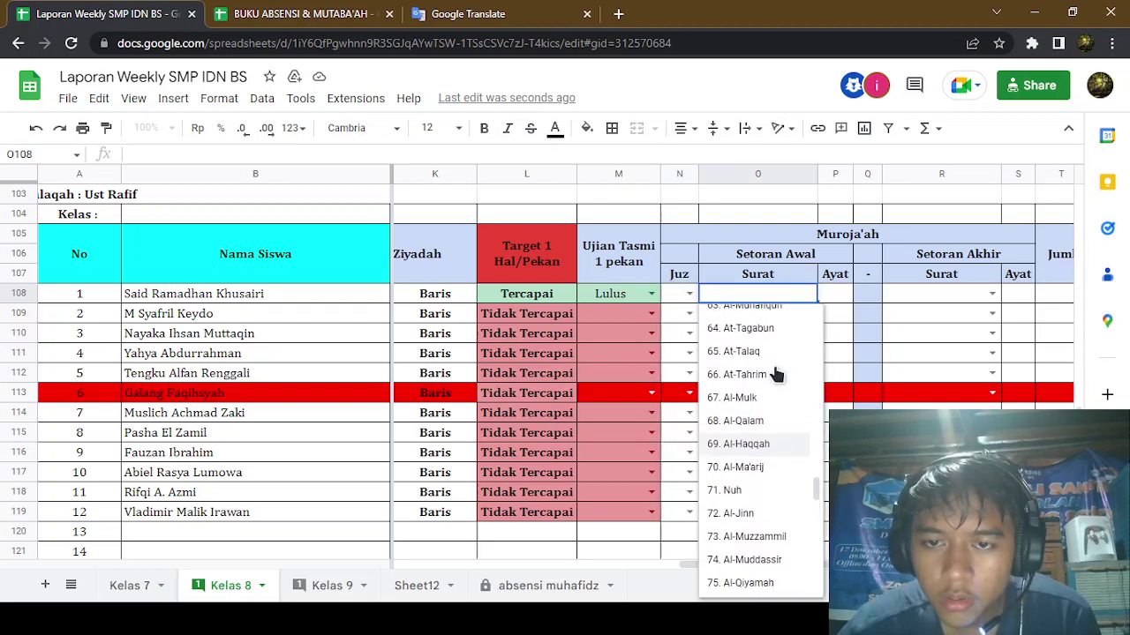
pyautogui.click(781, 460)
pyautogui.click(843, 300)
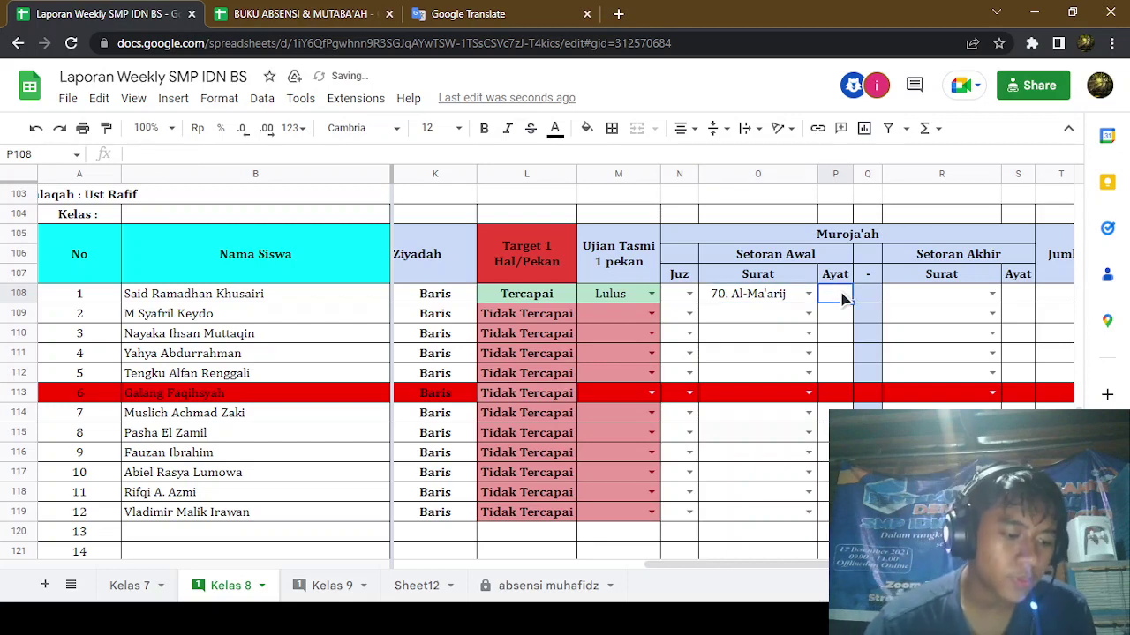
pyautogui.write('40')
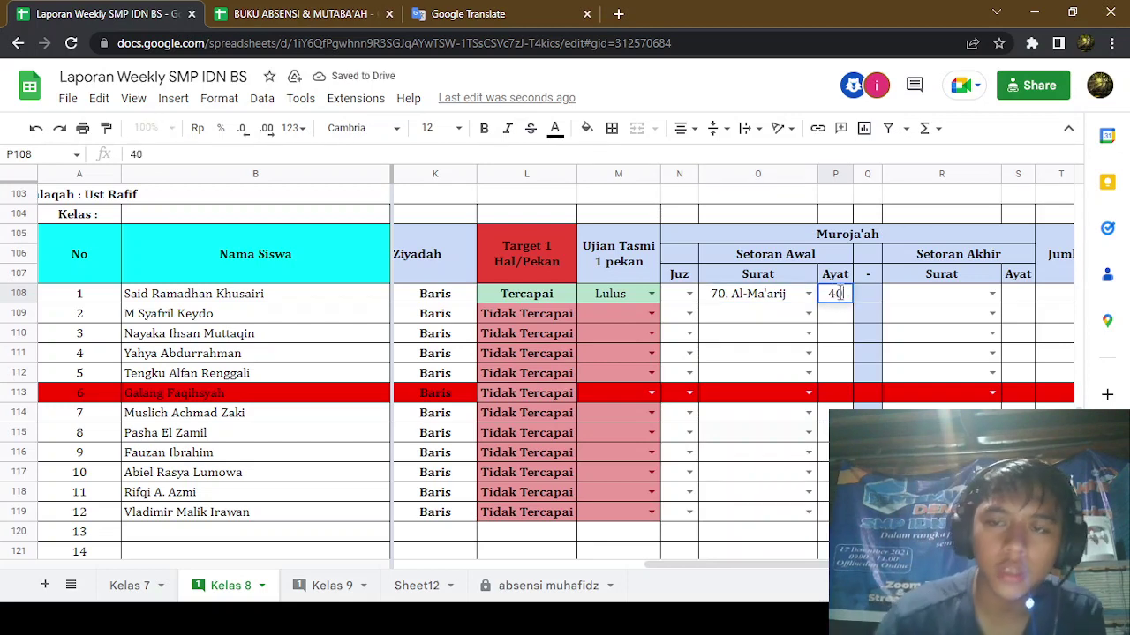
pyautogui.click(686, 294)
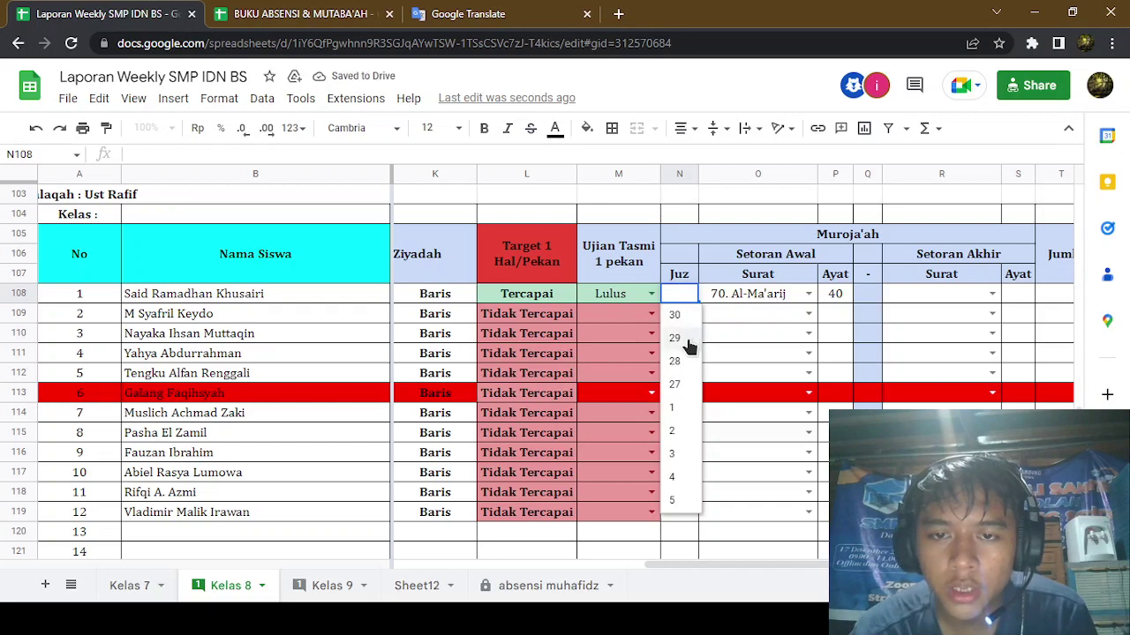
pyautogui.click(687, 341)
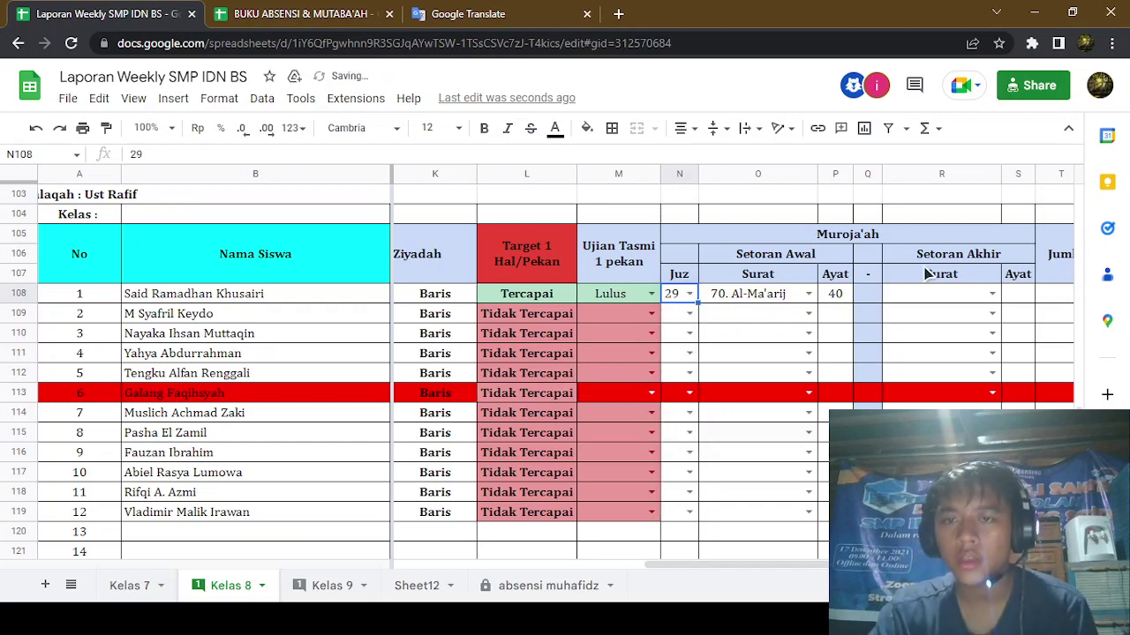
# Set the Muroja'ah end to surah '71. Nuh', ayat 10
pyautogui.click(944, 303)
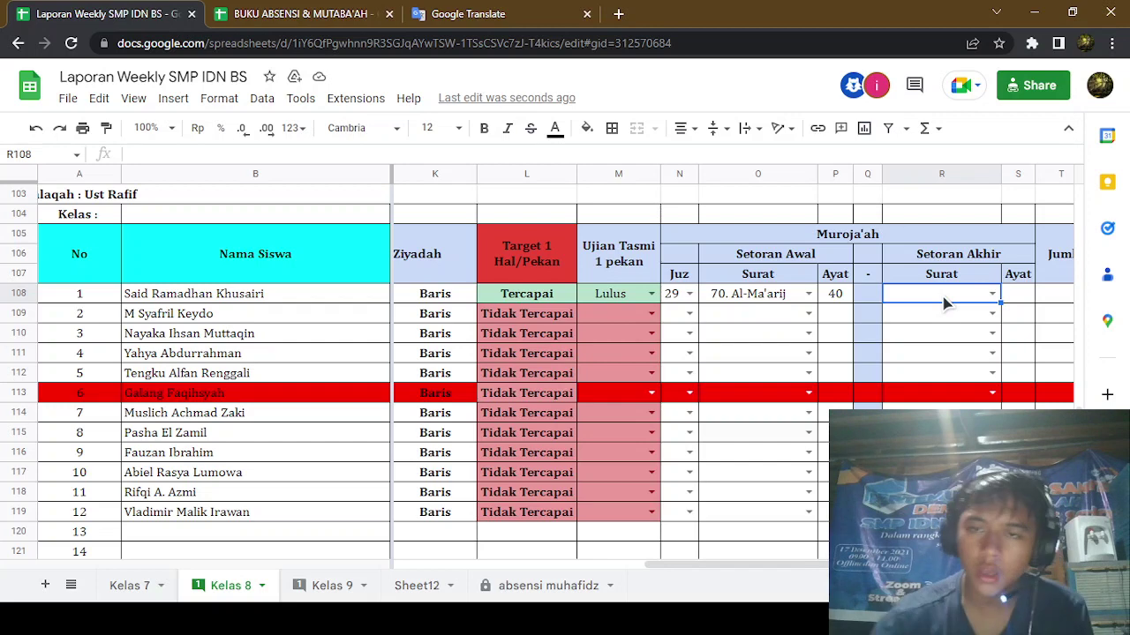
pyautogui.click(992, 294)
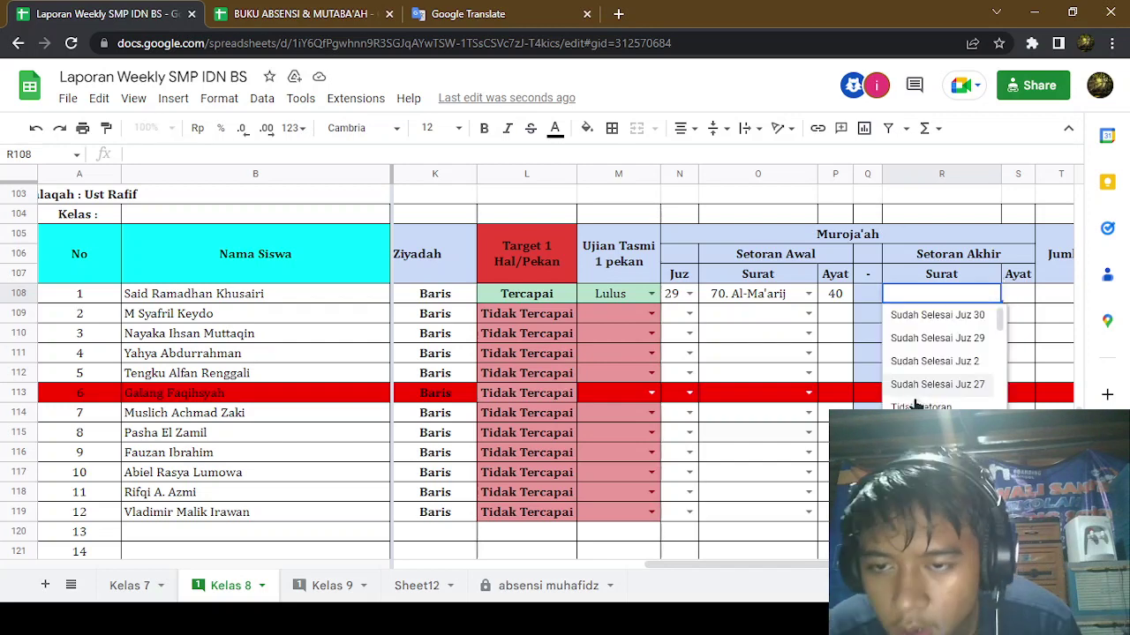
pyautogui.scroll(-15, 914, 388)
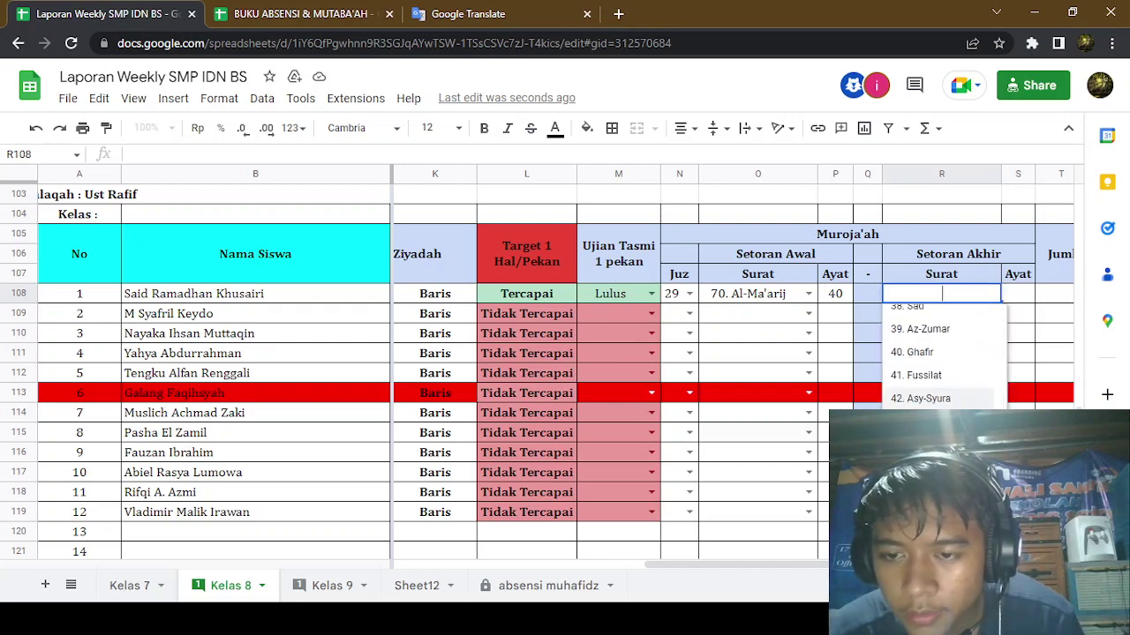
pyautogui.scroll(-10, 941, 353)
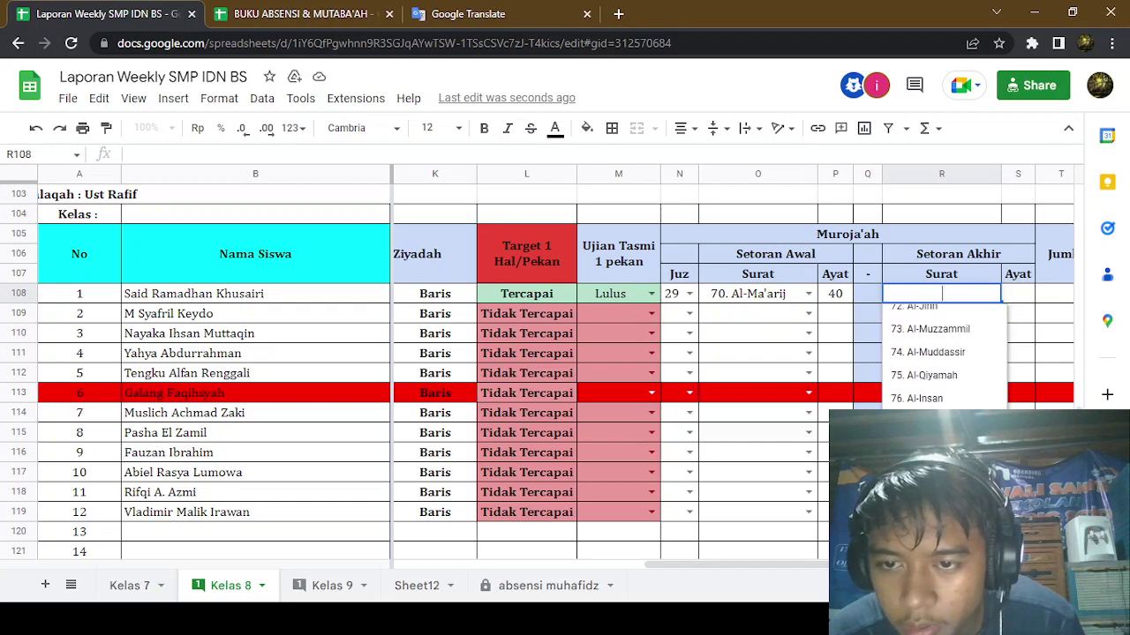
pyautogui.scroll(3, 941, 353)
pyautogui.click(988, 337)
pyautogui.click(1020, 279)
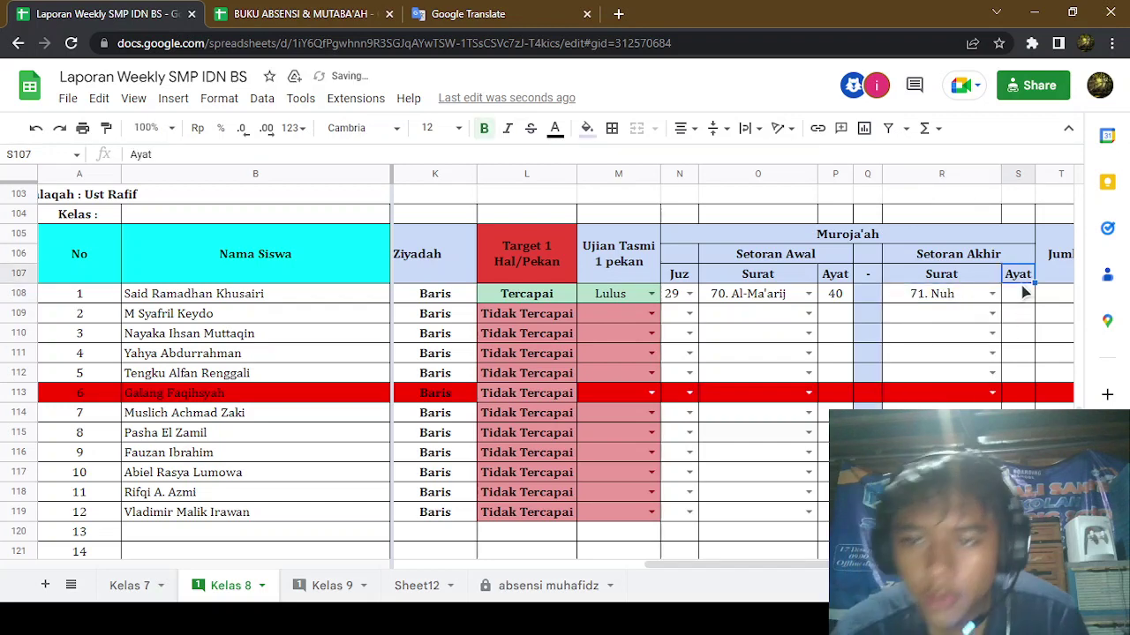
pyautogui.click(1022, 293)
pyautogui.write('1')
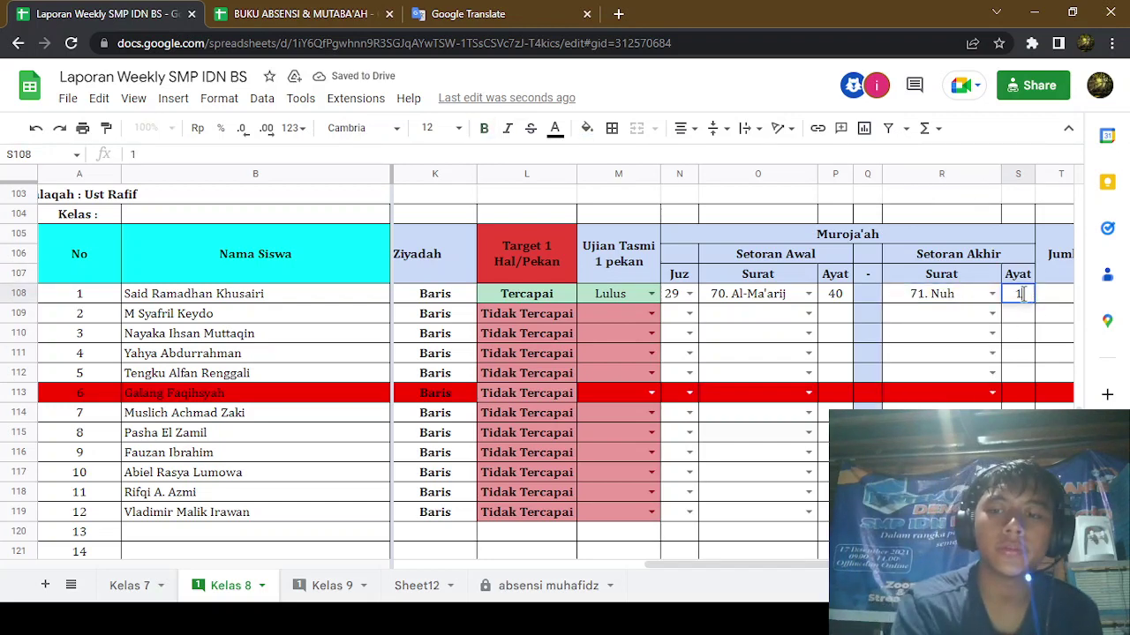
pyautogui.write('0')
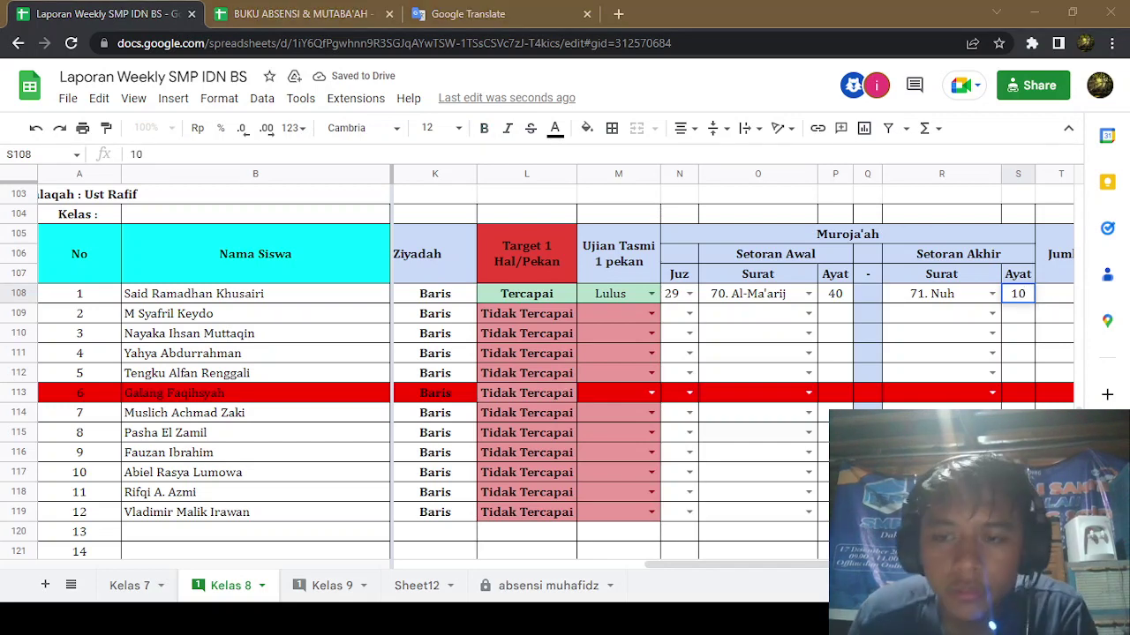